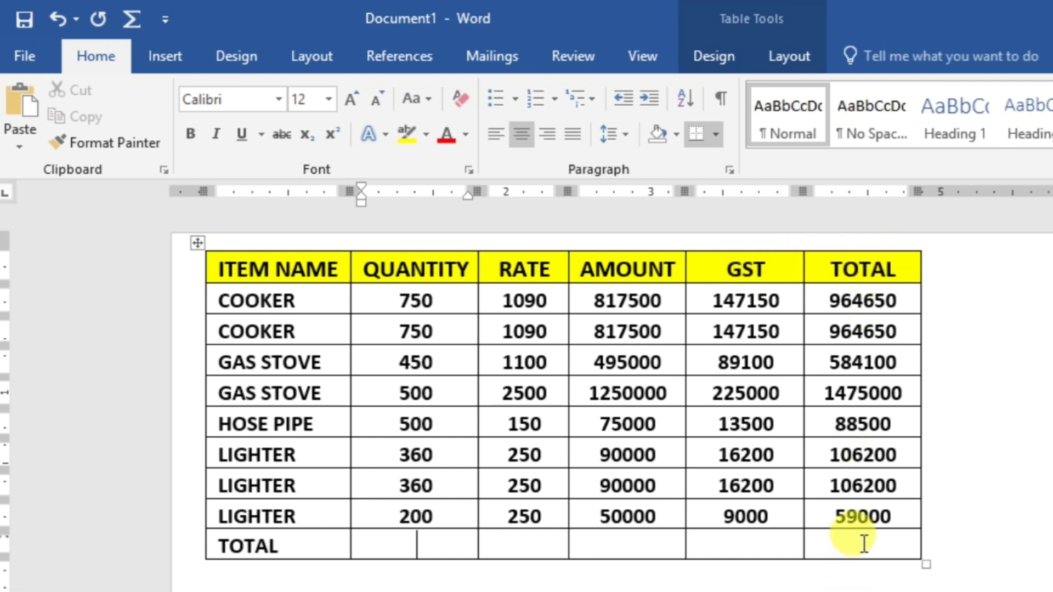
# - AutoSum the QUANTITY and AMOUNT columns into the TOTAL row, giving 3870 and 3685000
pyautogui.moveTo(835, 543); pyautogui.dragTo(381, 544)
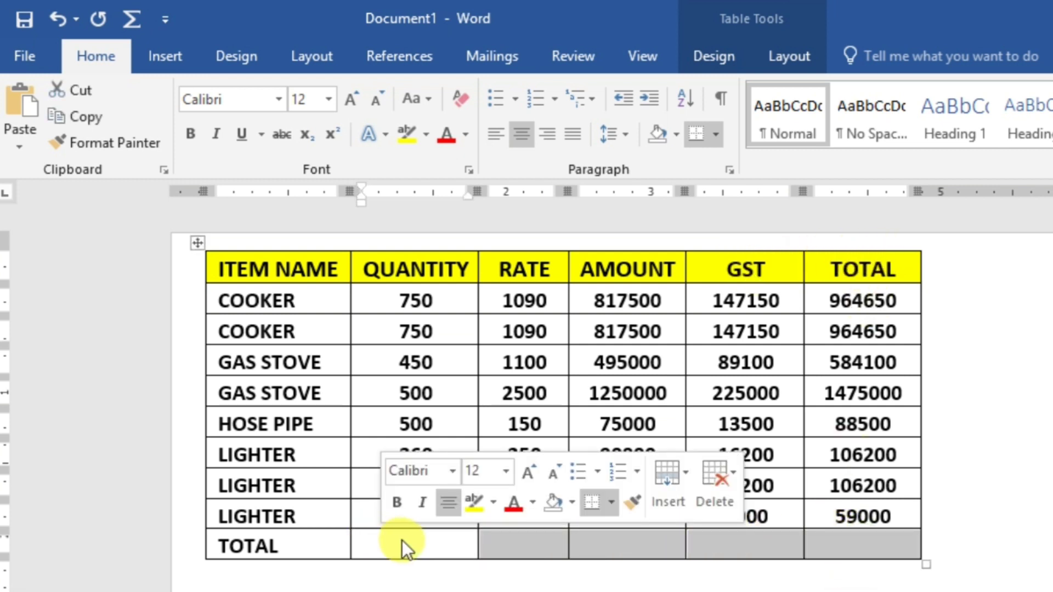
pyautogui.click(403, 546)
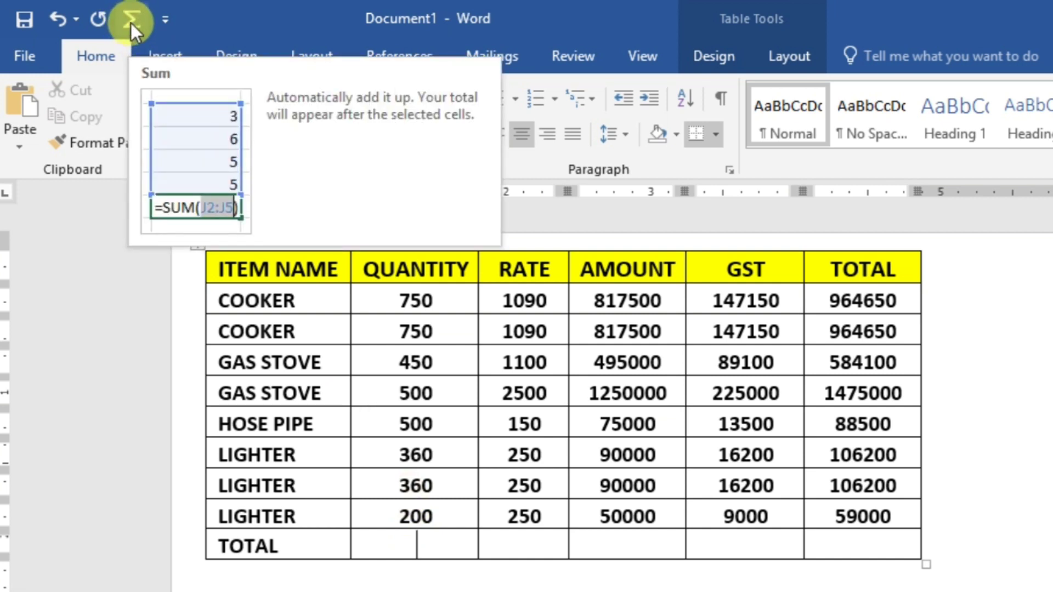
pyautogui.click(130, 24)
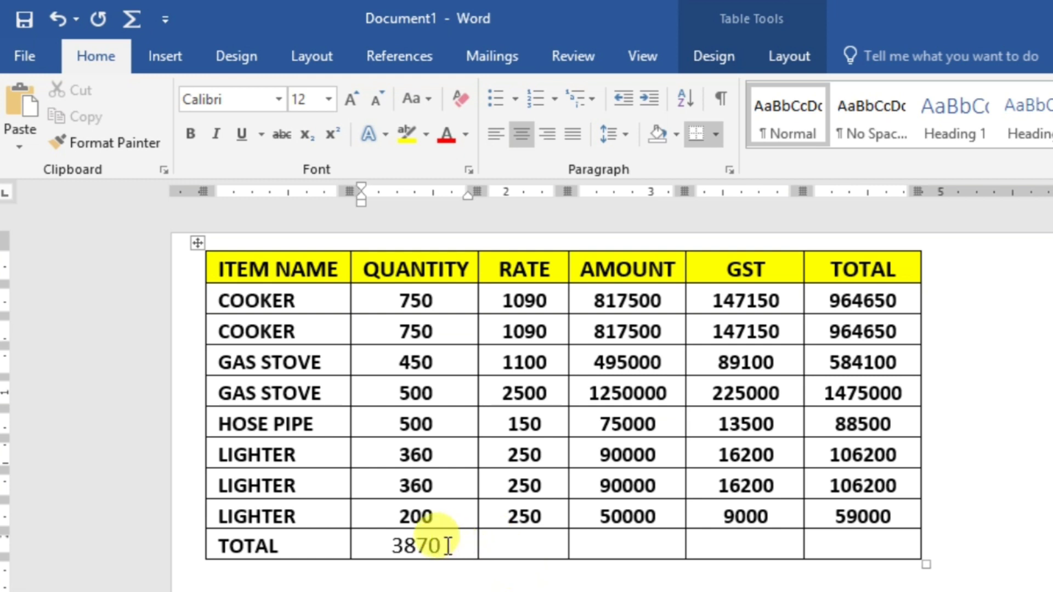
pyautogui.click(612, 540)
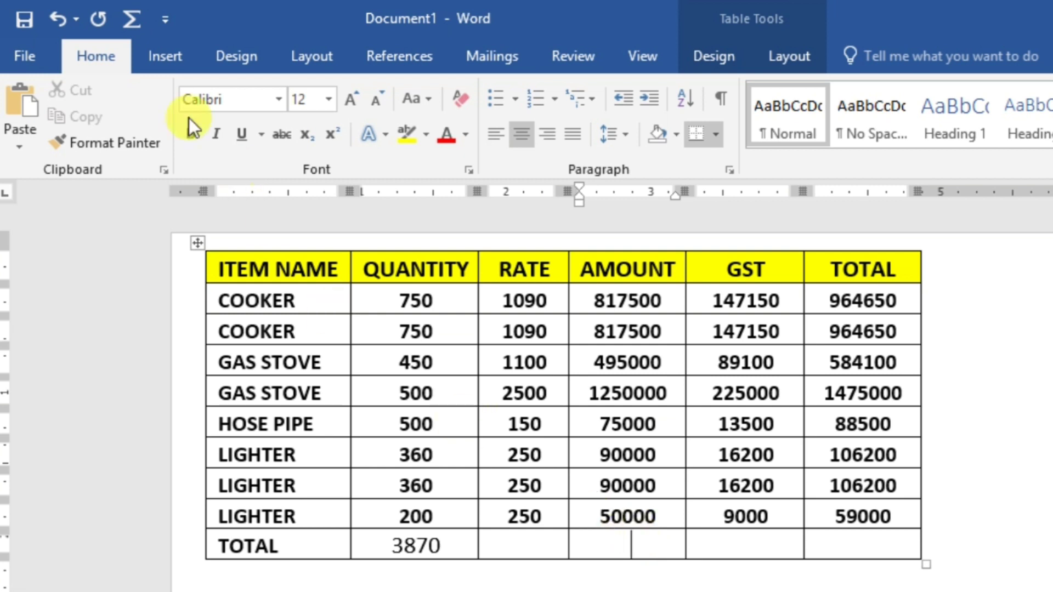
pyautogui.click(130, 22)
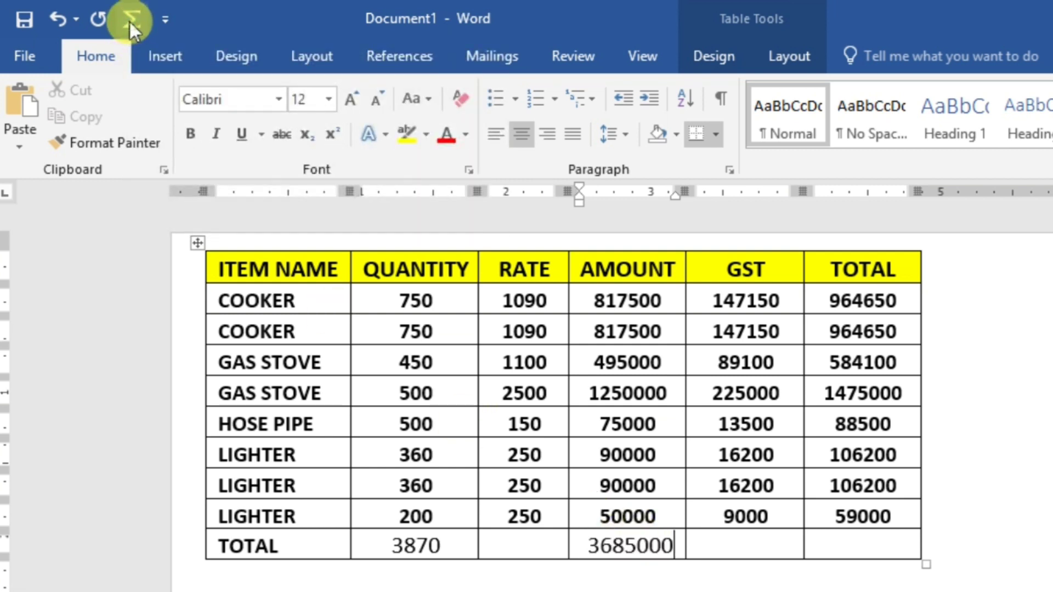
# - AutoSum the GST and TOTAL columns into the TOTAL row, giving 663300 and 4348300
pyautogui.click(723, 548)
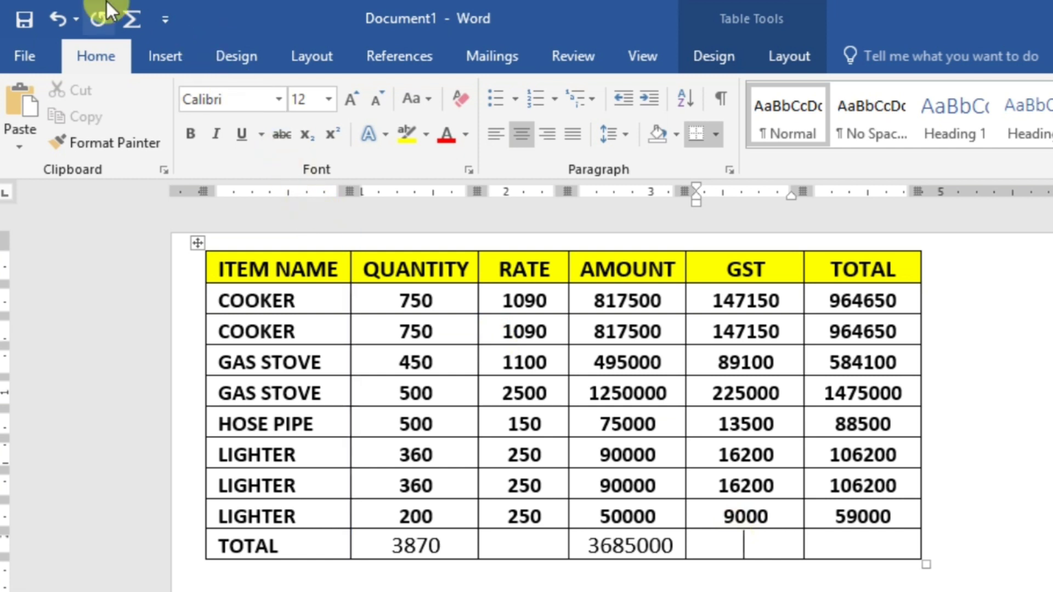
pyautogui.click(133, 21)
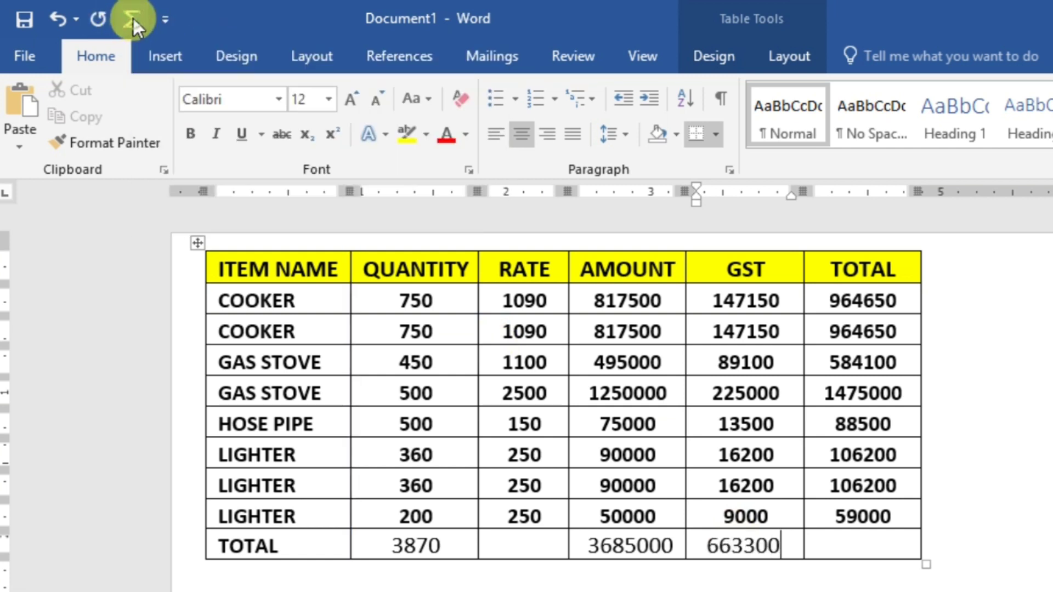
pyautogui.click(790, 543)
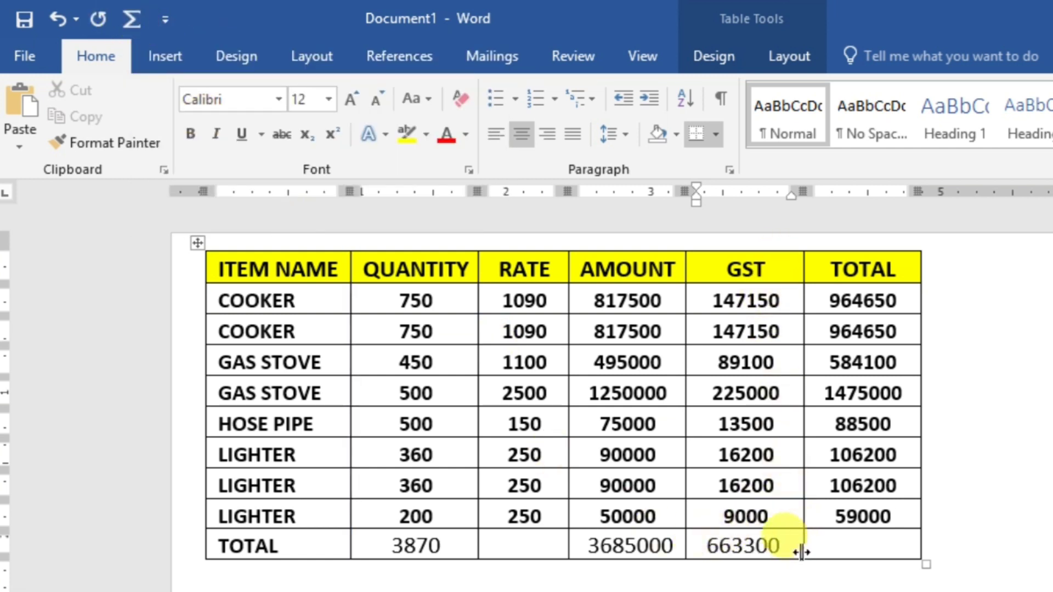
pyautogui.click(859, 543)
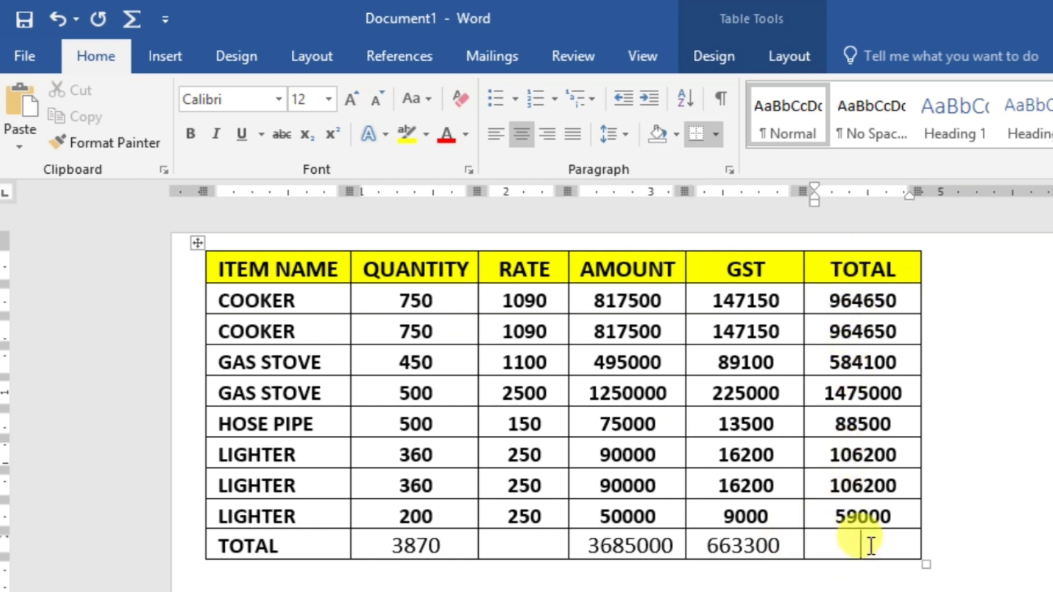
pyautogui.click(125, 18)
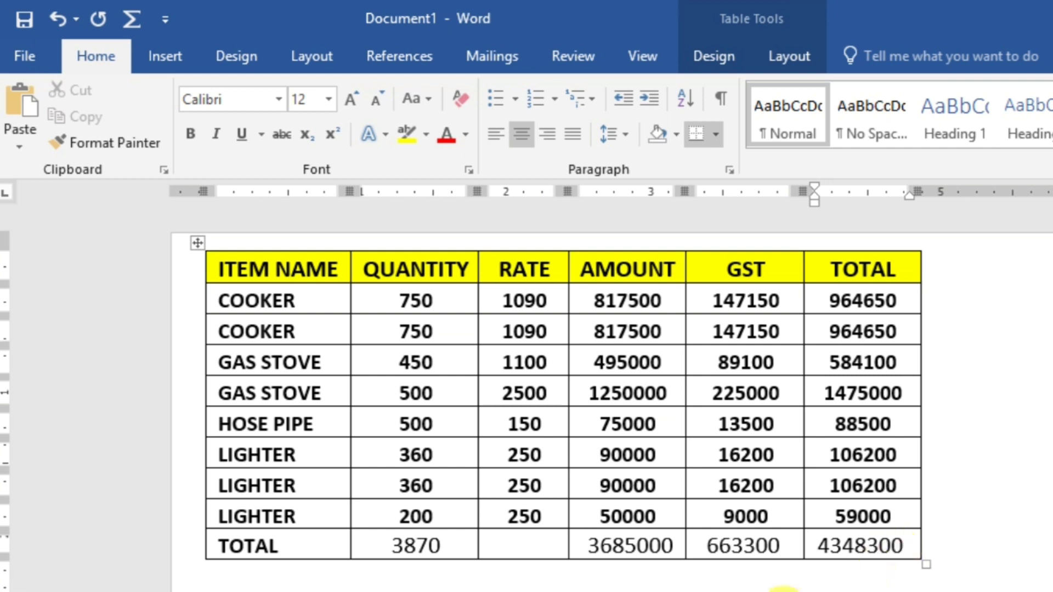
pyautogui.click(637, 586)
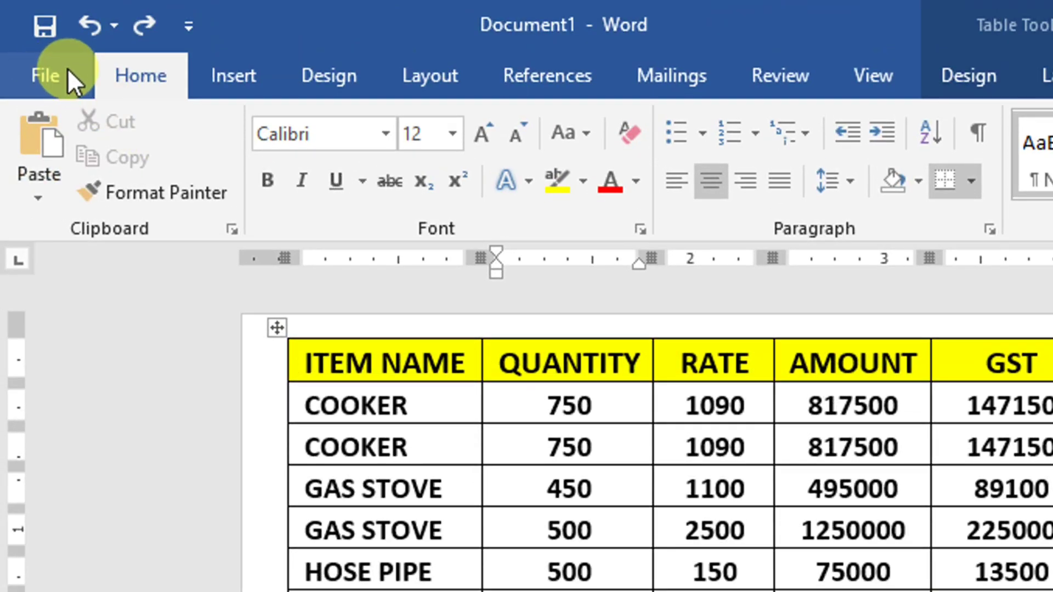
# - Go to the Quick Access Toolbar page of Word Options
pyautogui.click(67, 68)
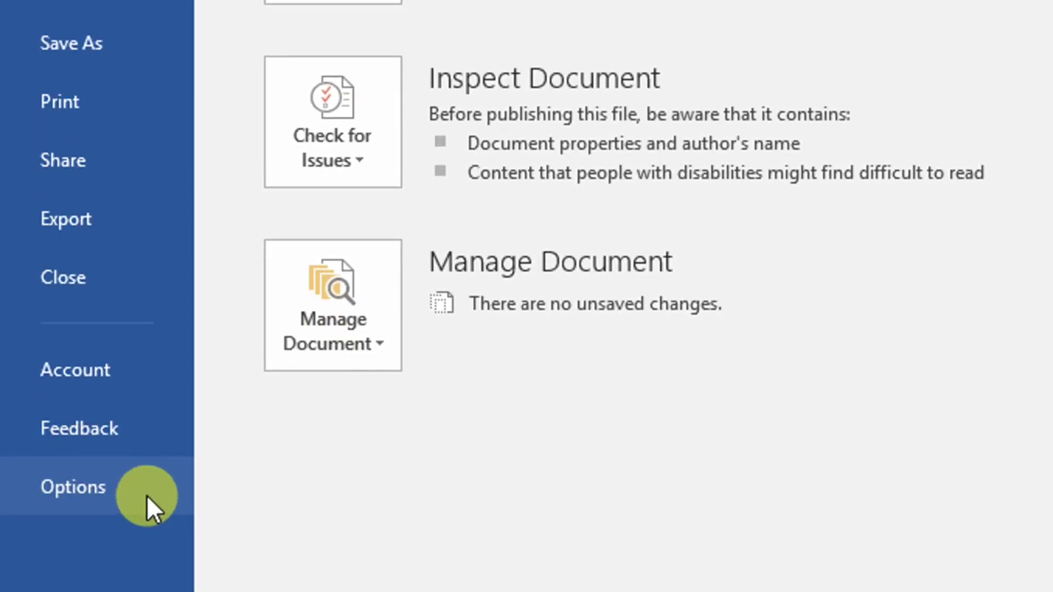
pyautogui.click(145, 493)
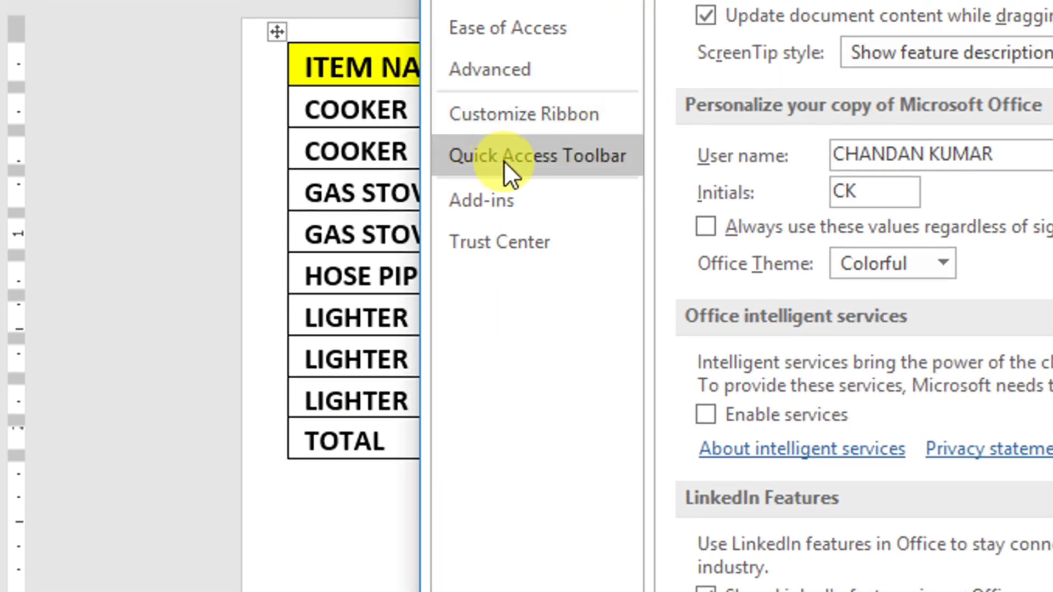
pyautogui.click(602, 162)
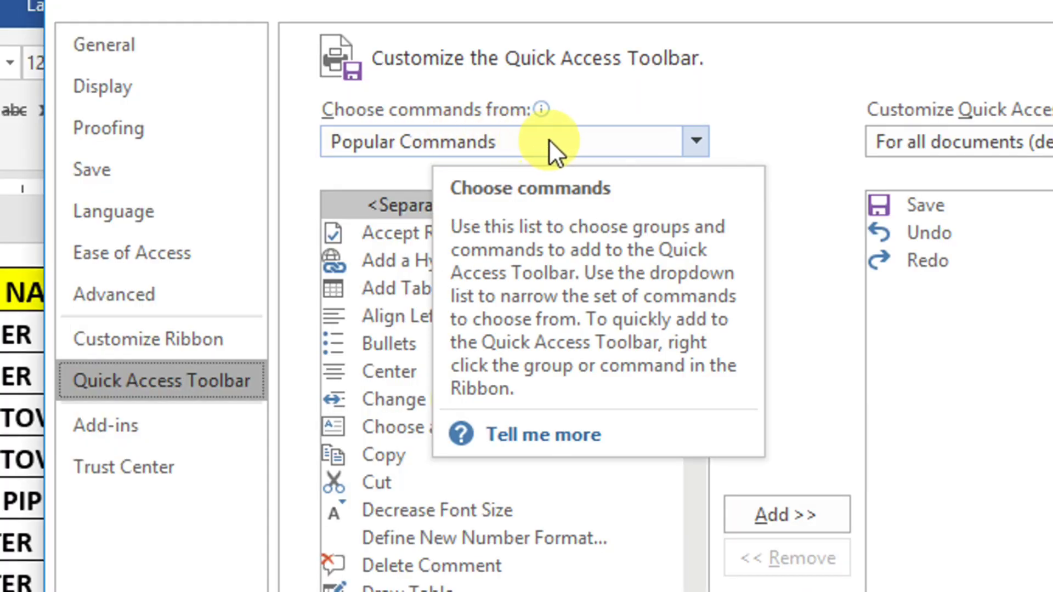
# - Add the Sum command from All Commands to the Quick Access Toolbar list
pyautogui.click(549, 139)
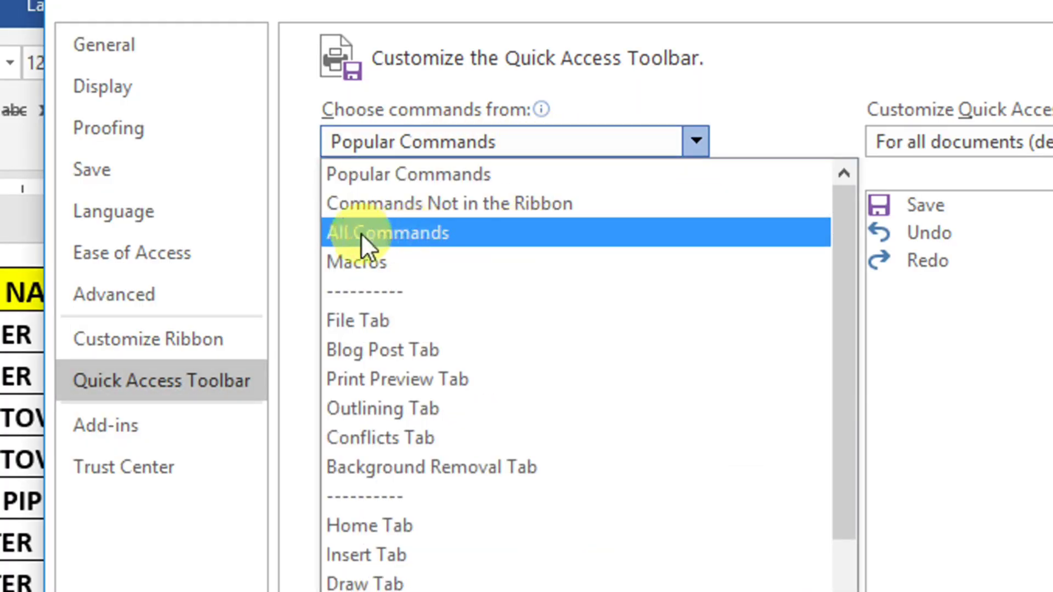
pyautogui.click(493, 232)
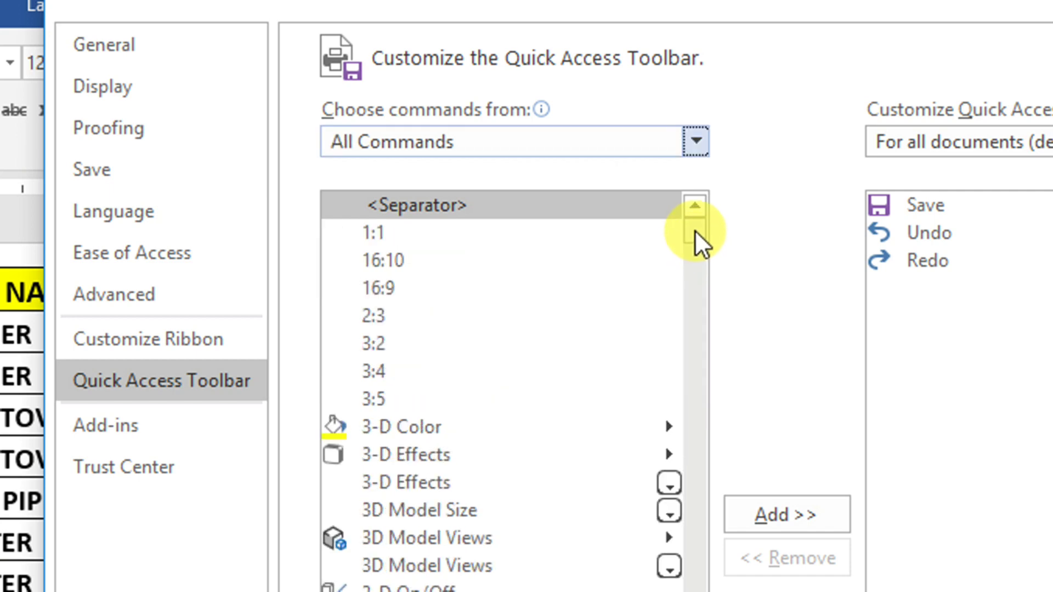
pyautogui.moveTo(696, 230); pyautogui.dragTo(695, 502)
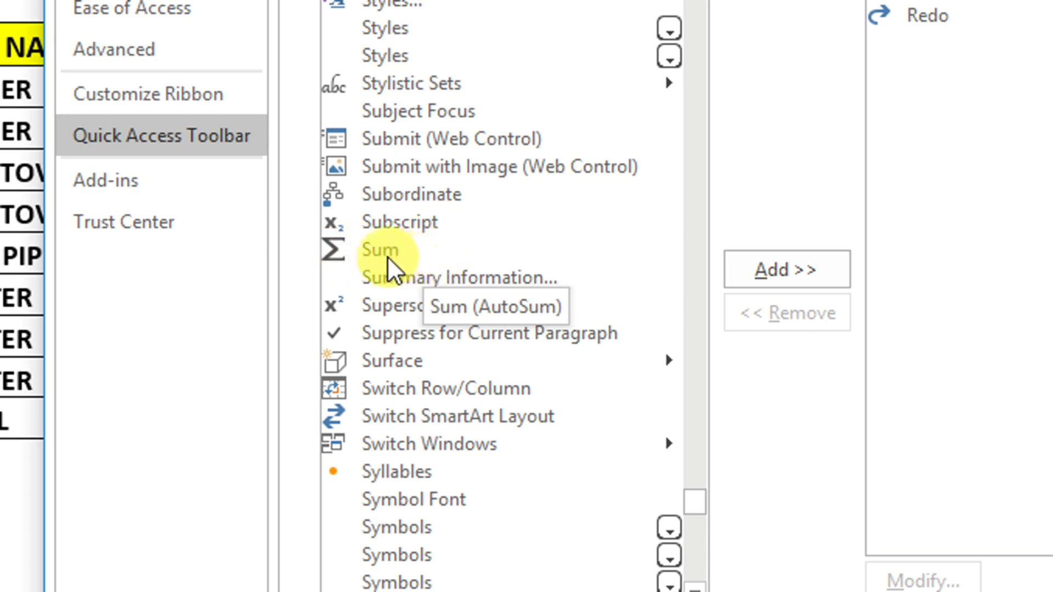
pyautogui.click(405, 255)
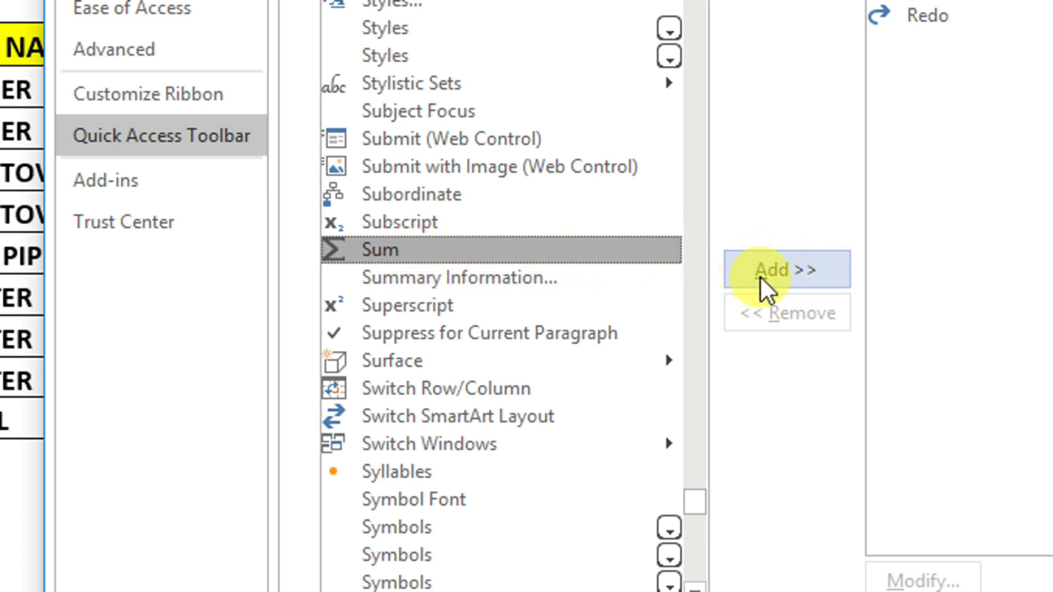
pyautogui.click(804, 279)
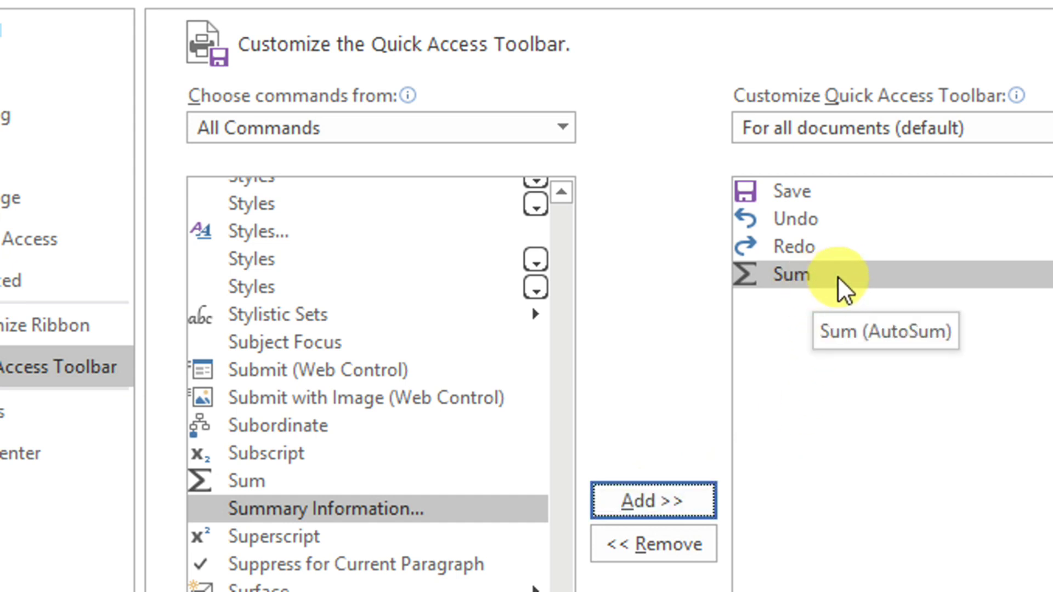
# - Confirm Sum in the toolbar list and apply the Word Options changes
pyautogui.click(798, 278)
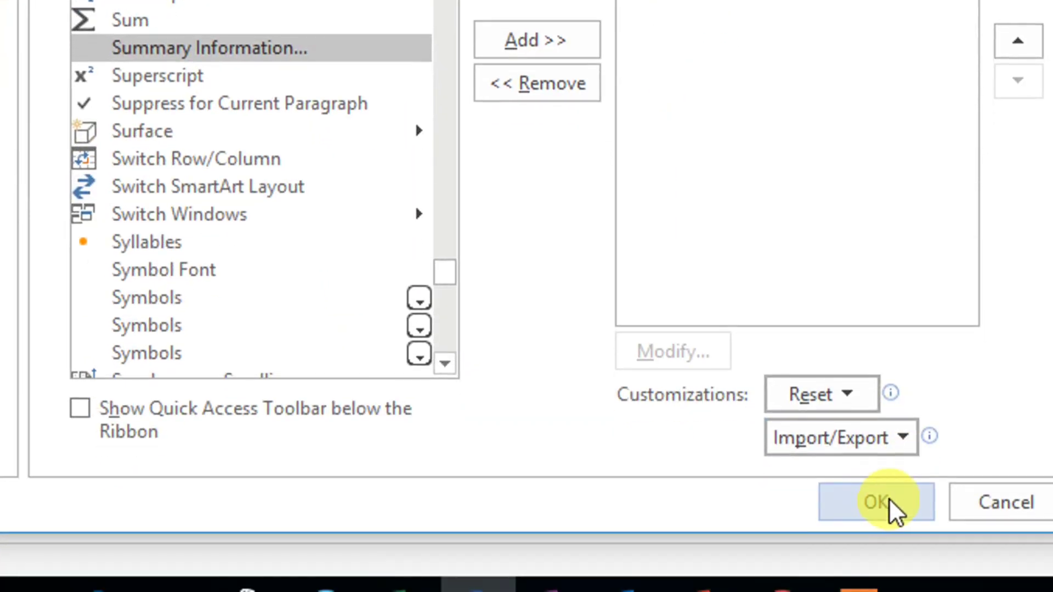
pyautogui.click(877, 502)
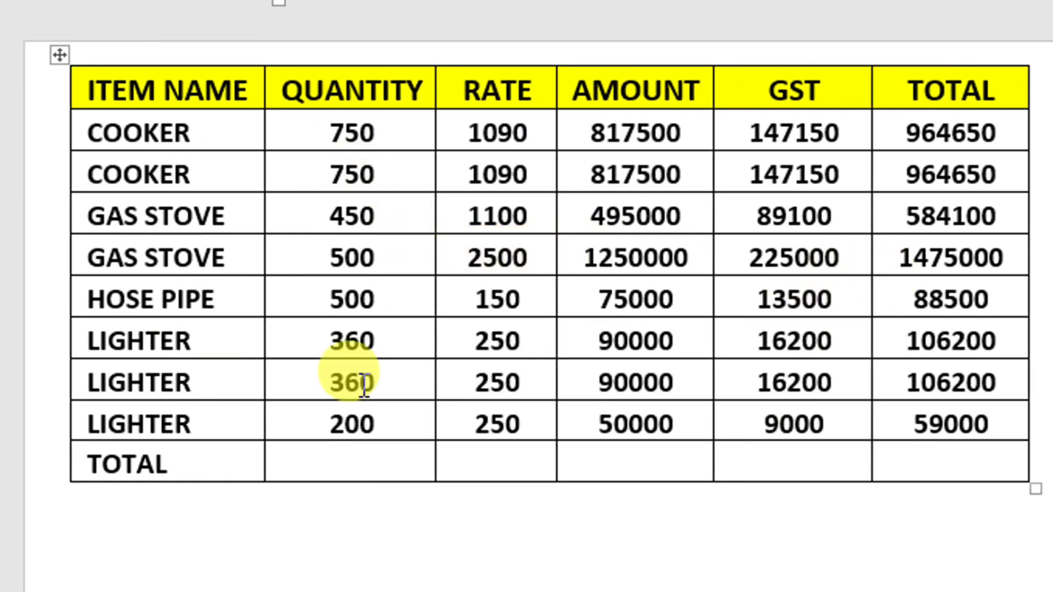
# - Sum the QUANTITY column into its TOTAL-row cell, giving 3870
pyautogui.click(336, 457)
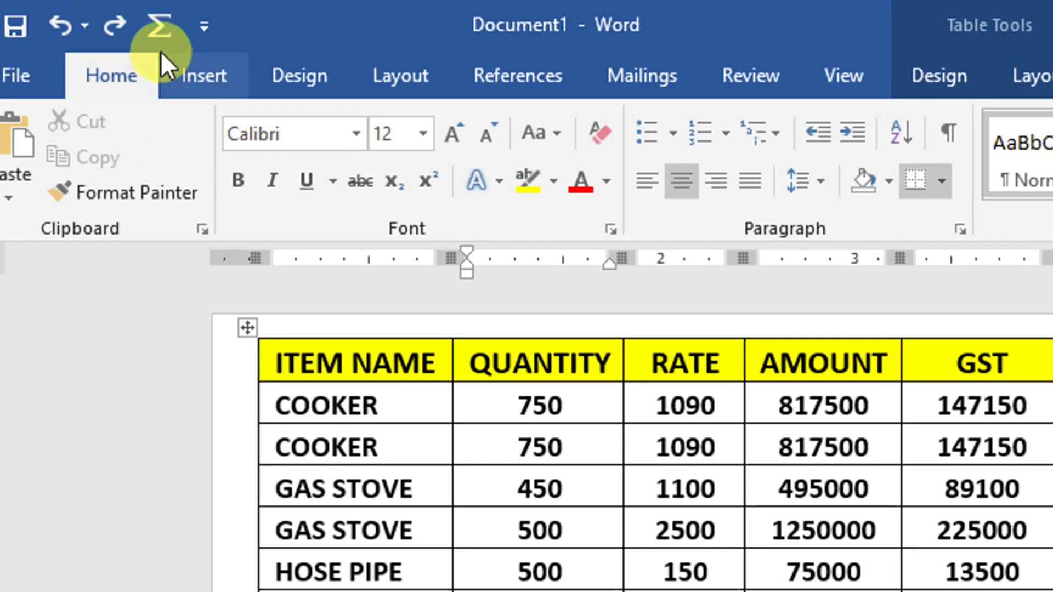
pyautogui.click(160, 31)
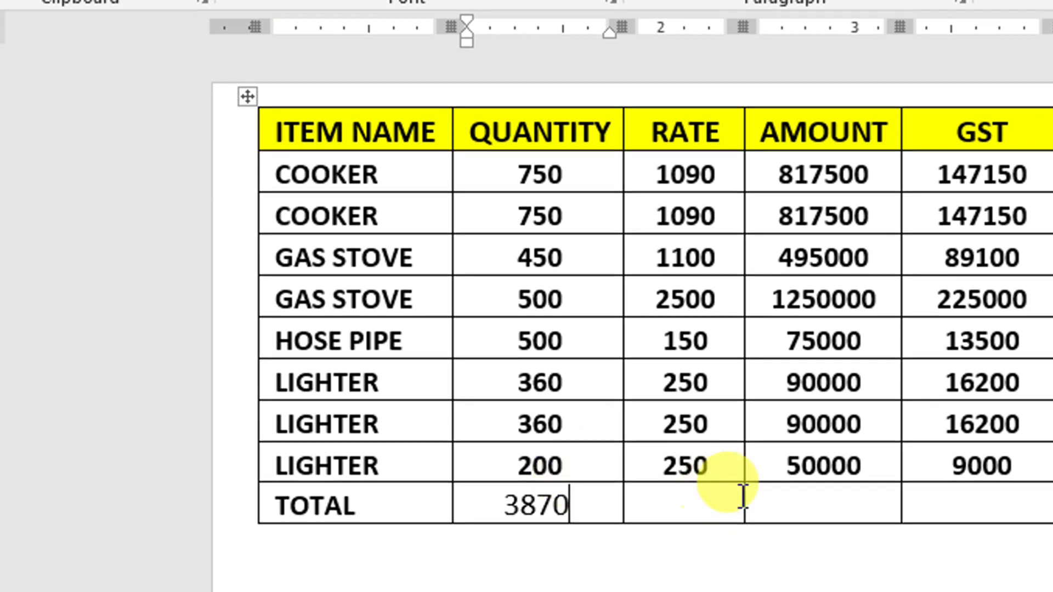
pyautogui.click(796, 494)
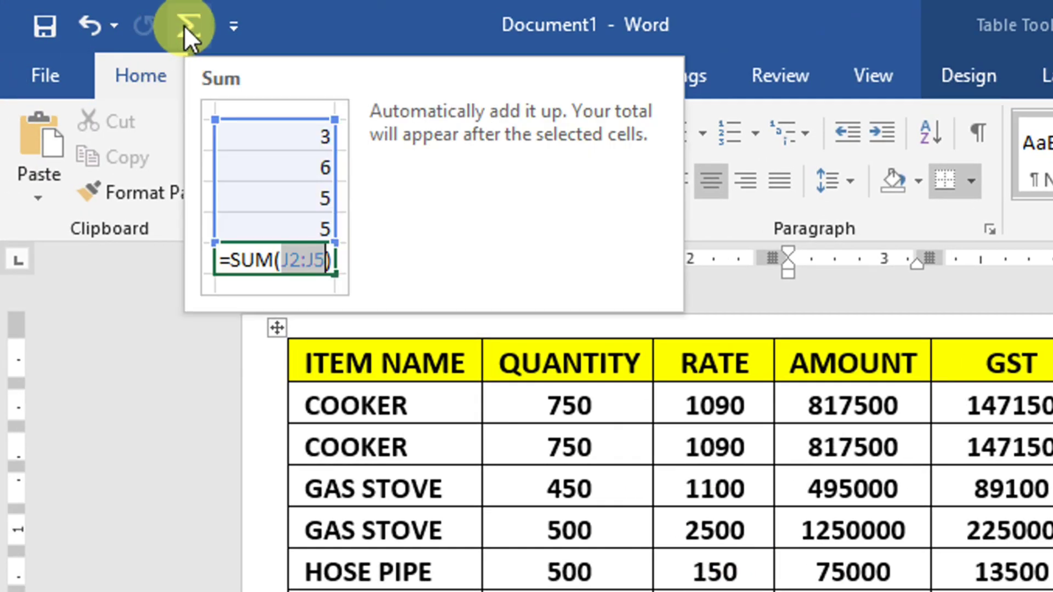
# - Sum AMOUNT (3685000), GST (663300) and TOTAL (4348300) into the TOTAL row with the Σ button
pyautogui.click(183, 25)
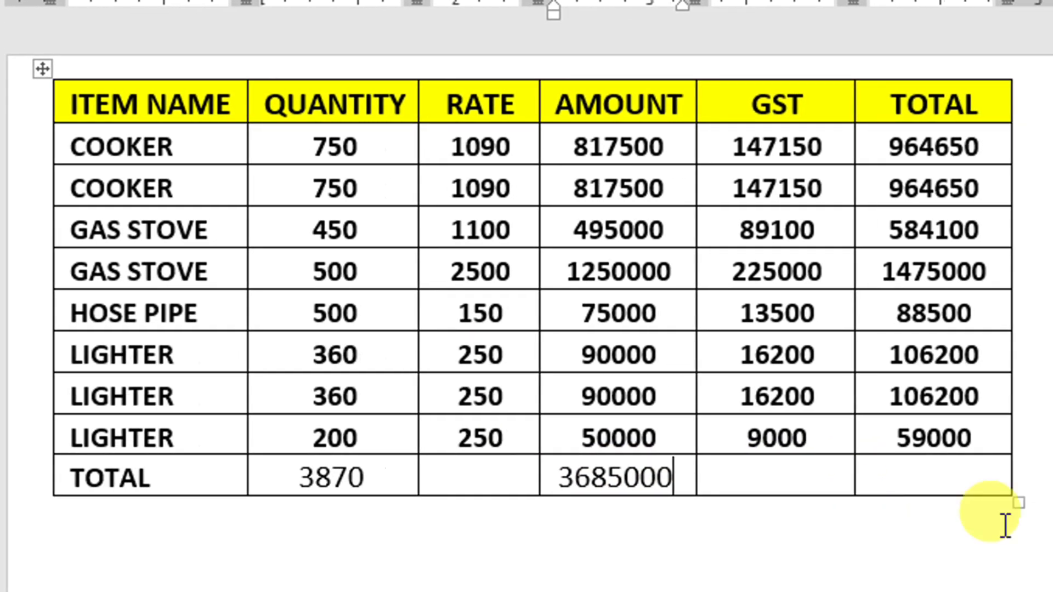
pyautogui.press('Tab')
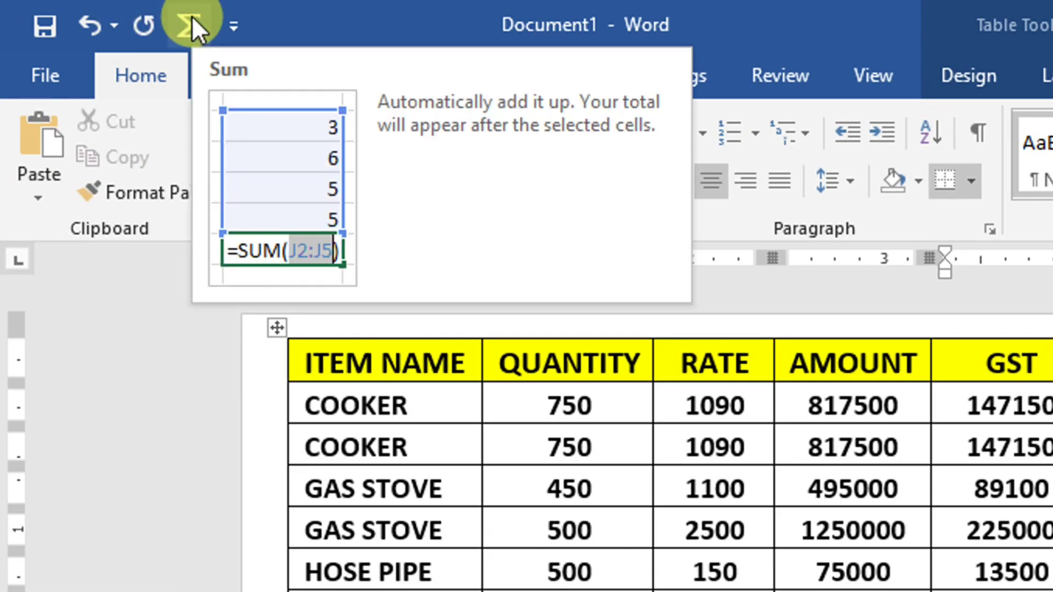
pyautogui.click(180, 23)
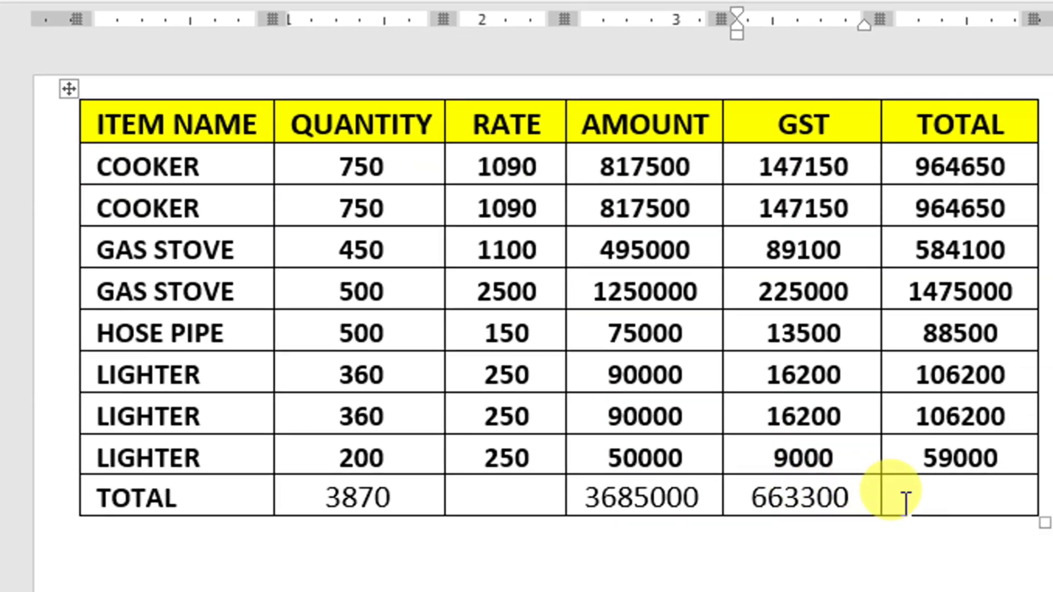
pyautogui.click(987, 501)
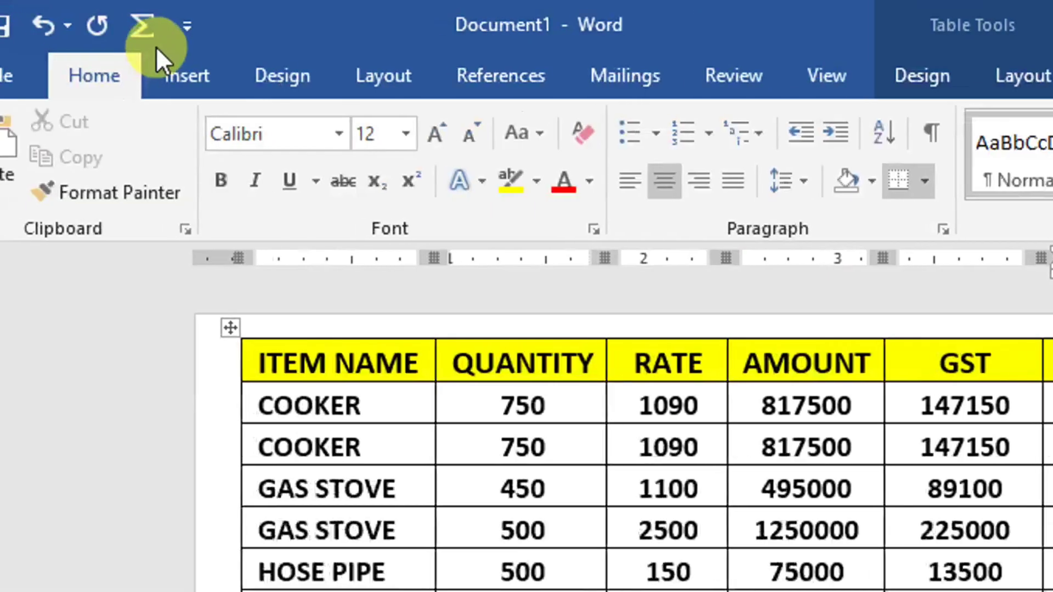
pyautogui.click(162, 27)
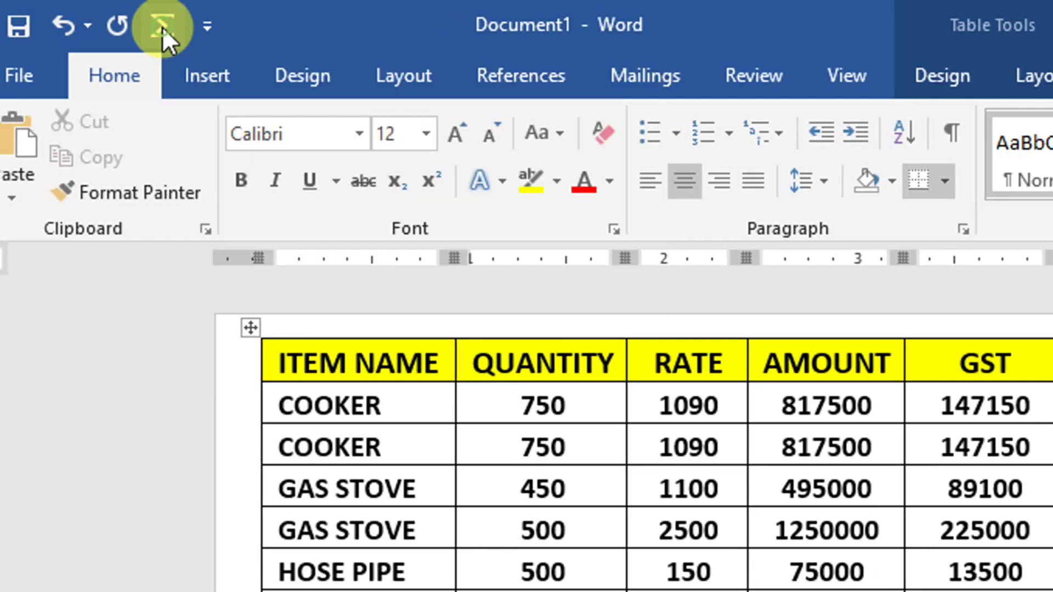